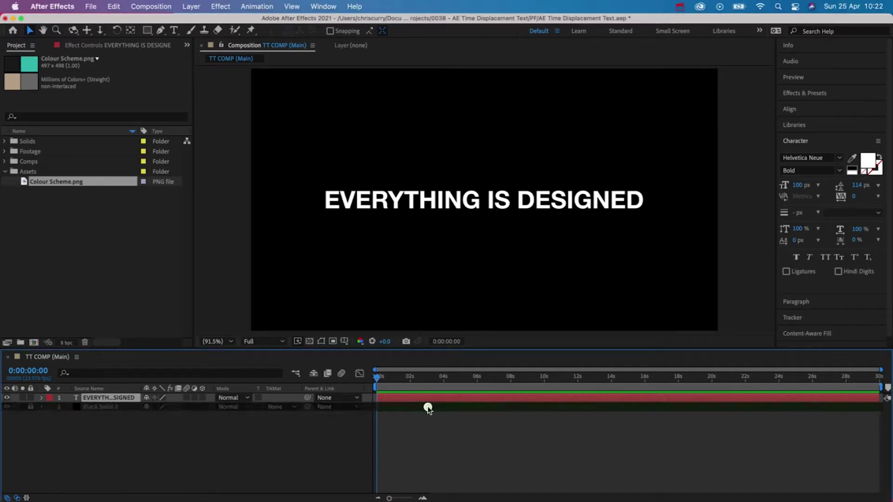
- Duplicate the text layer and precompose the lower copy as EVERYTHING IS DESIGNED Comp 1
click(434, 412)
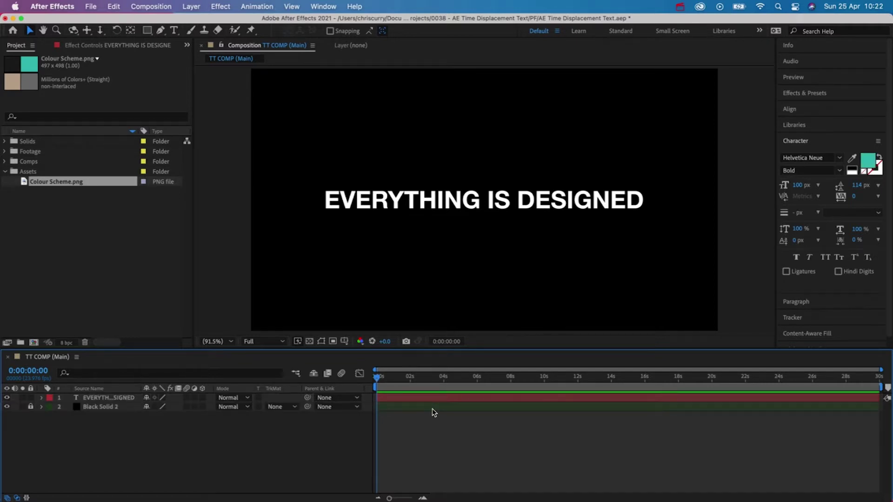
click(435, 397)
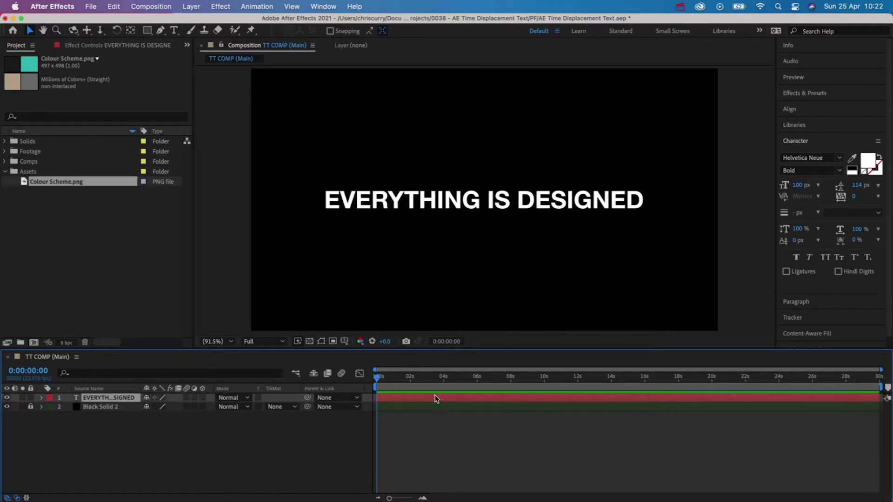
key(super+d)
click(434, 407)
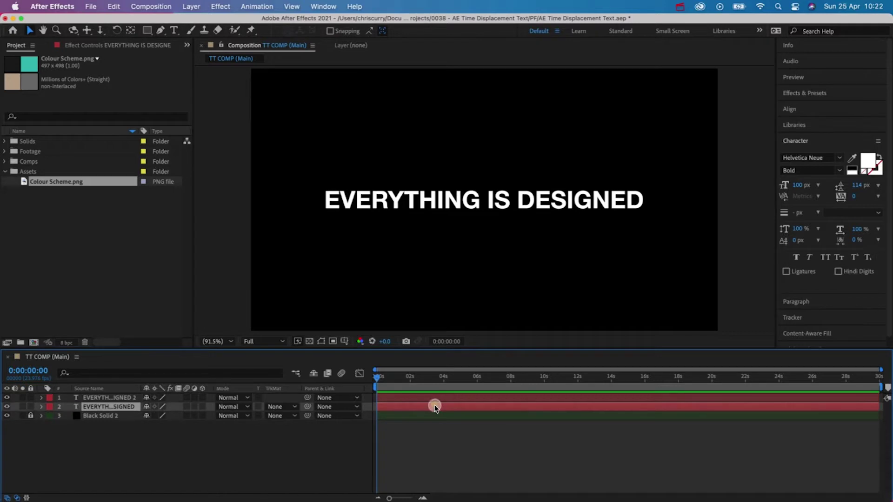
right_click(435, 408)
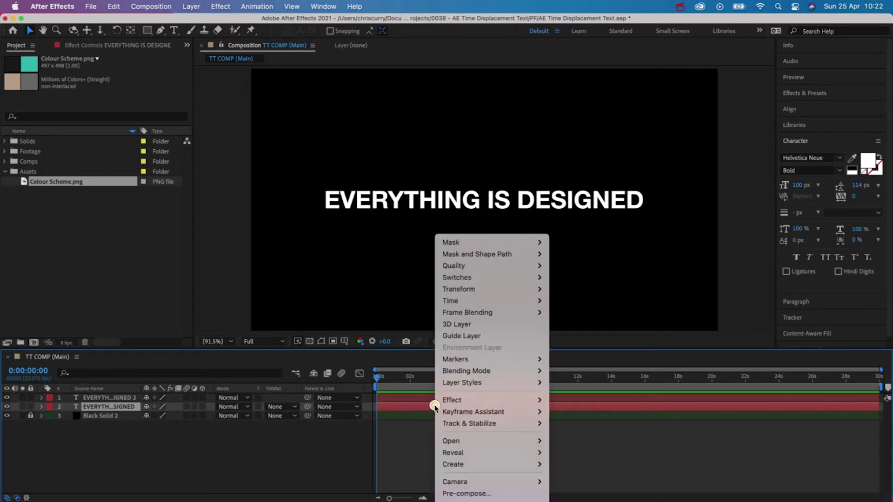
click(462, 494)
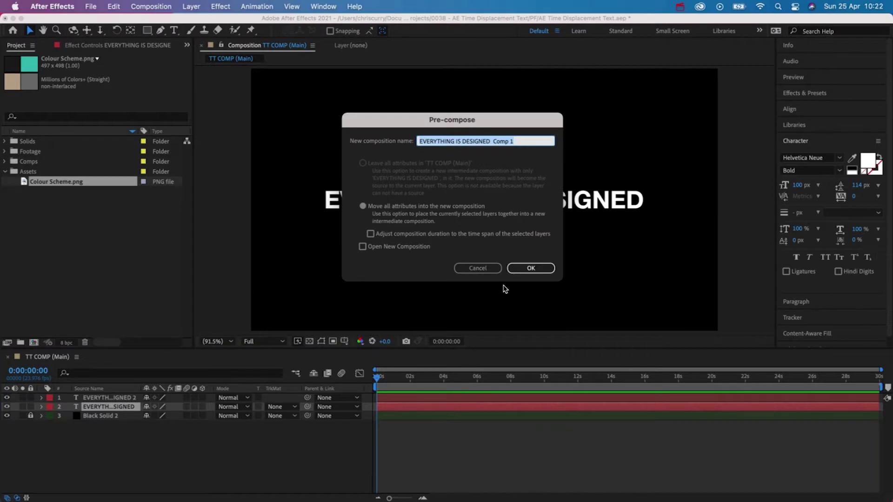
click(527, 272)
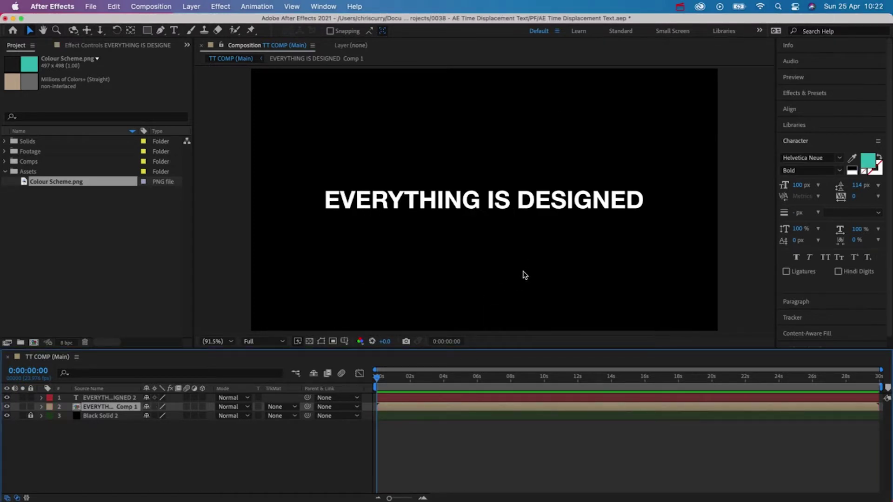
- Set the top text copy's fill to teal #3ABDB7, then open the precomp
click(469, 397)
click(868, 162)
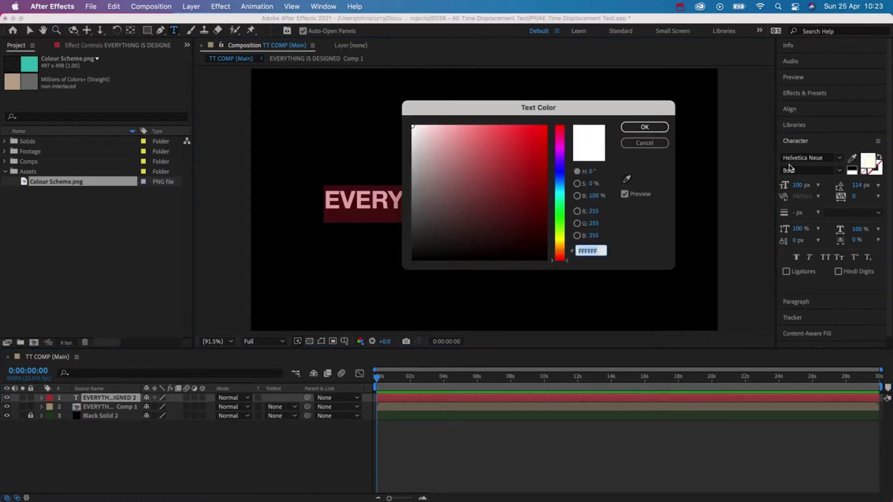
text(3ABDB7)
click(646, 127)
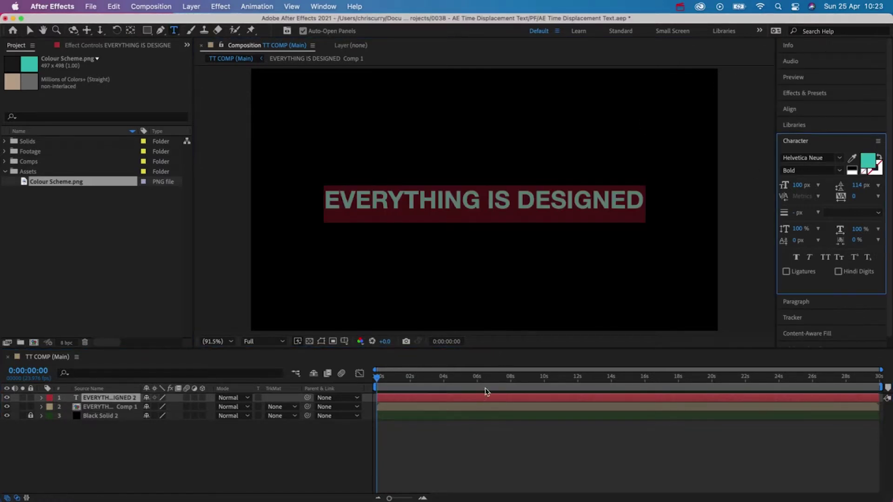
double_click(478, 407)
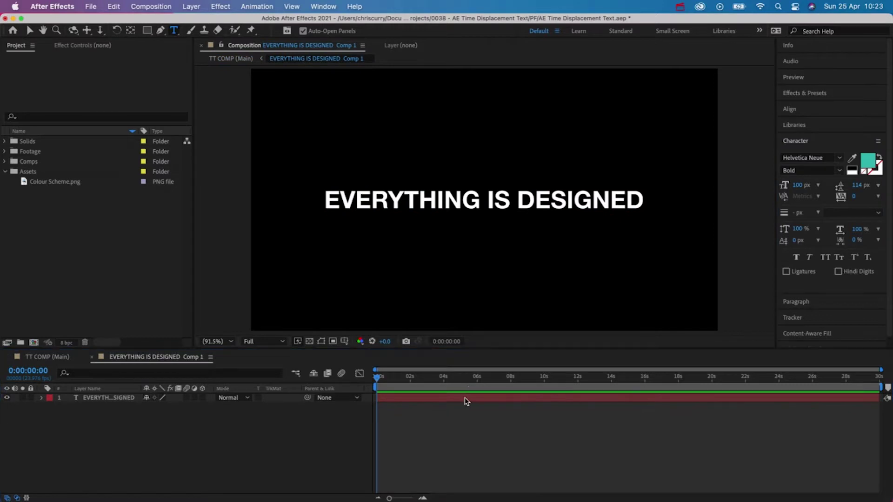
- Shrink the precomp to 1345 × 113 px so it tightly frames the white text
key(super+k)
drag(470, 68, 615, 82)
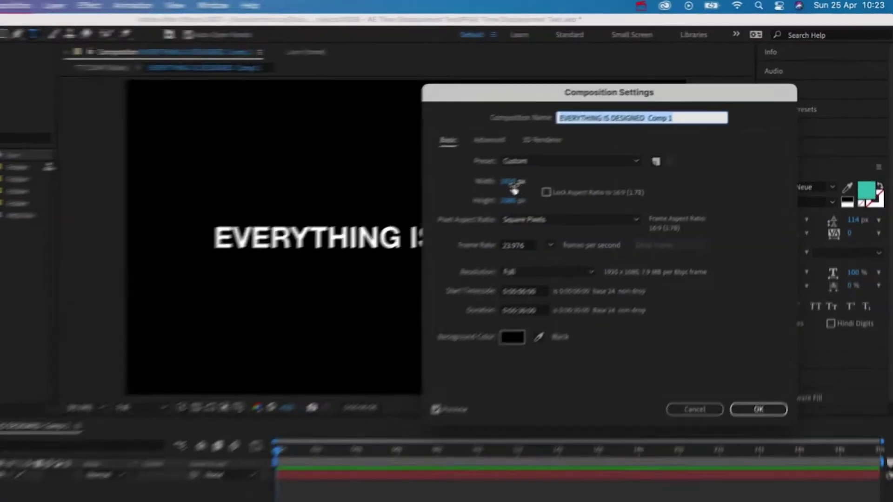
drag(514, 189, 398, 187)
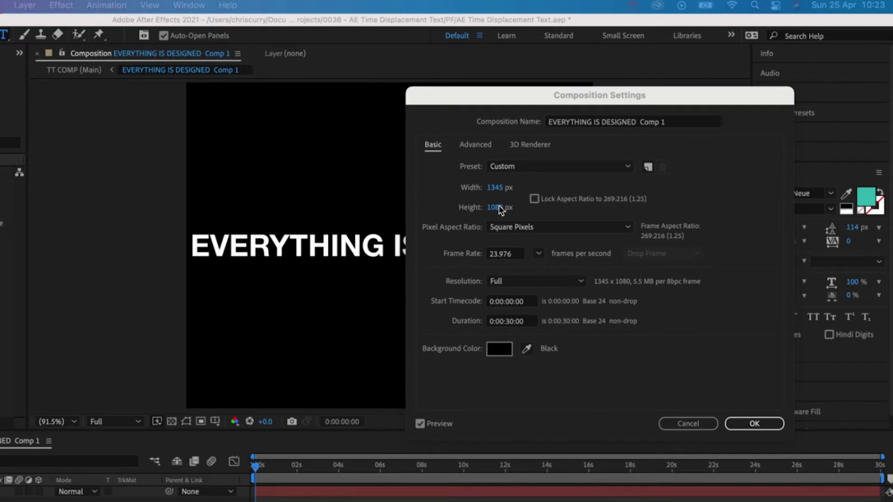
drag(500, 209, 449, 212)
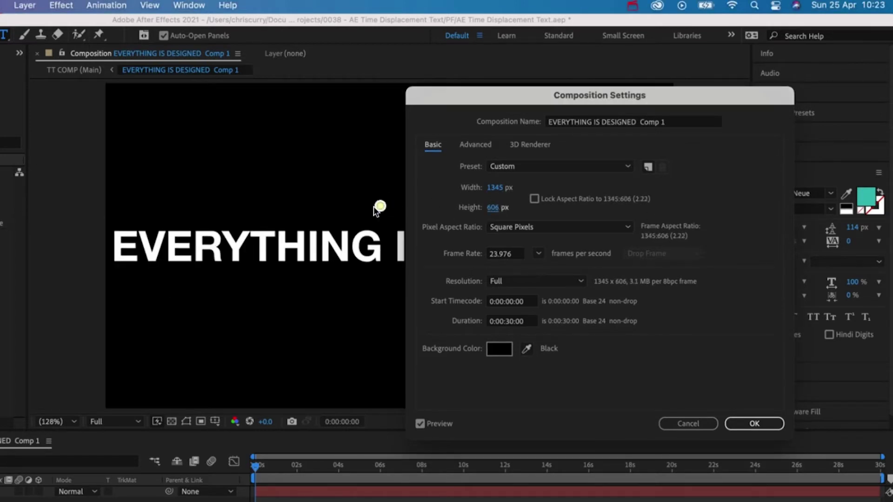
drag(379, 207, 490, 203)
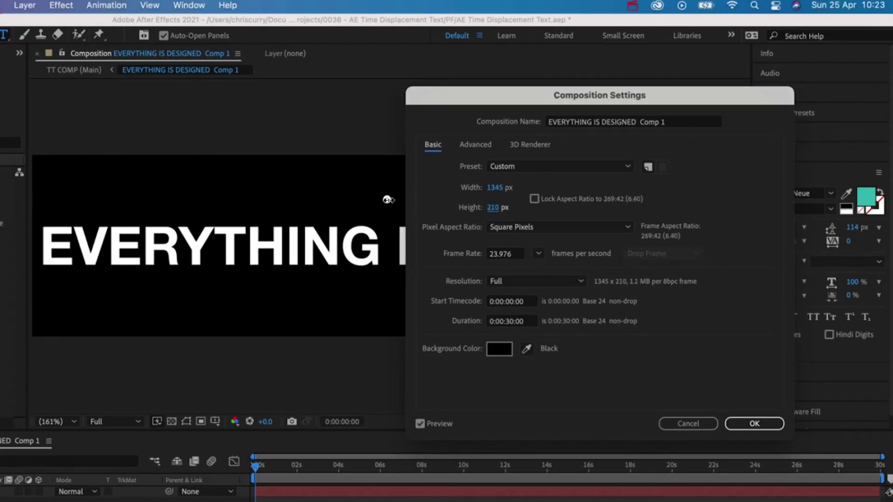
drag(386, 200, 310, 198)
drag(494, 210, 502, 208)
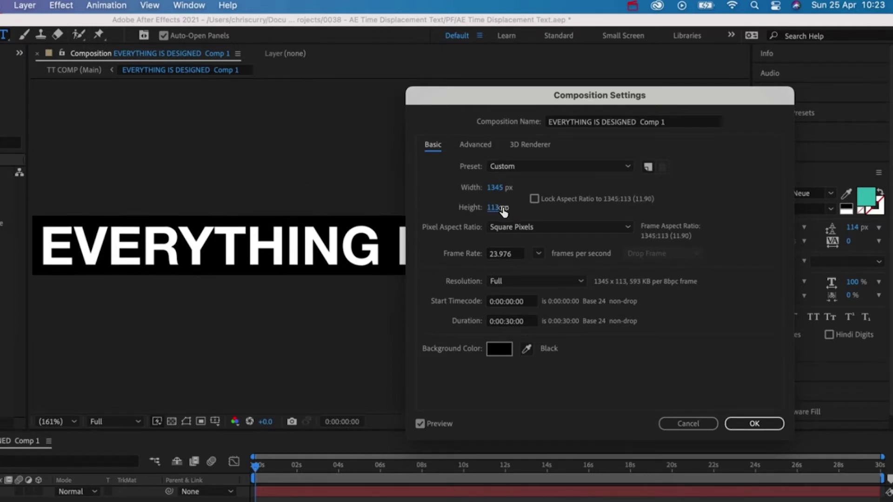
drag(525, 95, 460, 71)
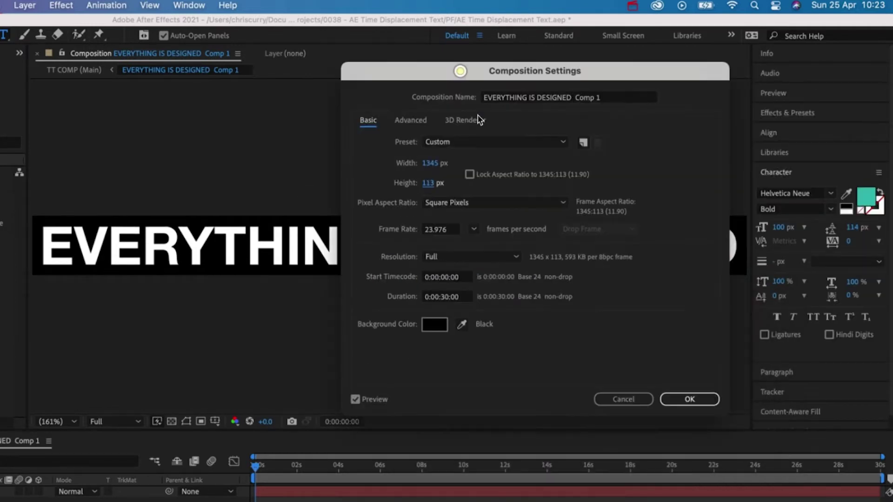
click(689, 399)
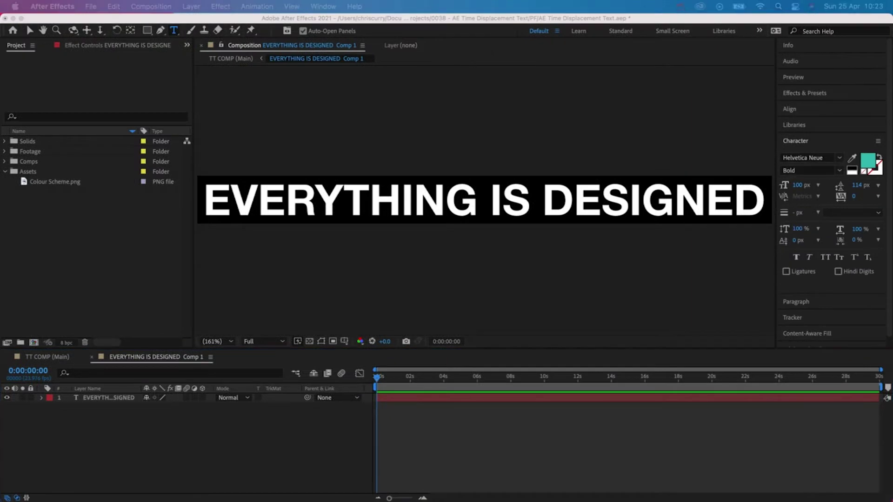
- In TT COMP, apply CC RepeTile to the precomposed text layer
click(52, 357)
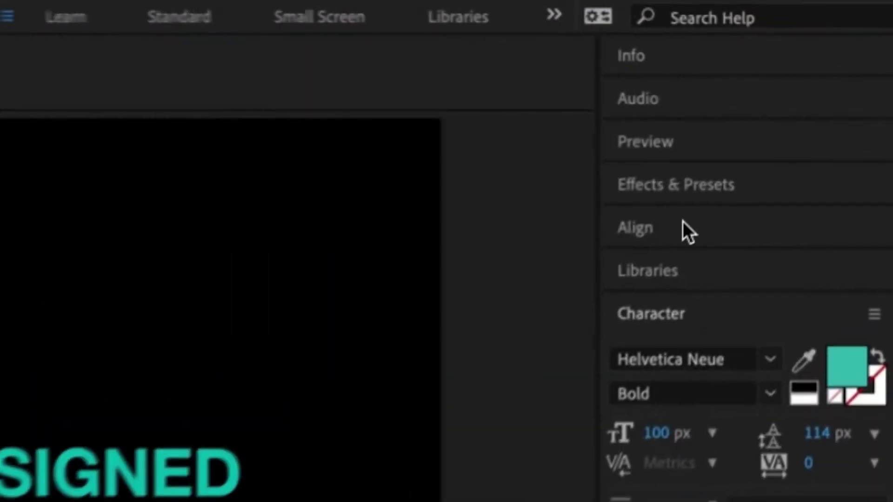
key(super+5)
click(809, 110)
text(CC rep)
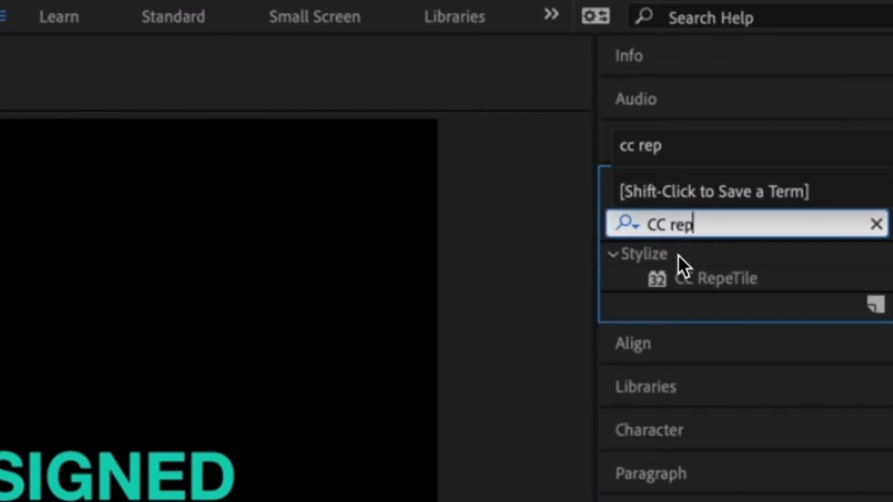
drag(712, 279, 460, 410)
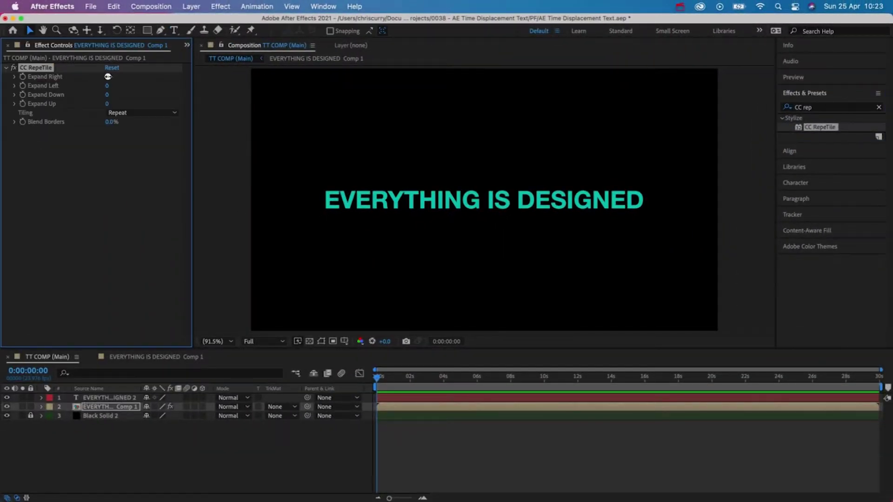
- Expand the tiling left, right, up and down to fill the frame, then add a null
drag(107, 76, 349, 88)
drag(107, 94, 353, 105)
click(437, 491)
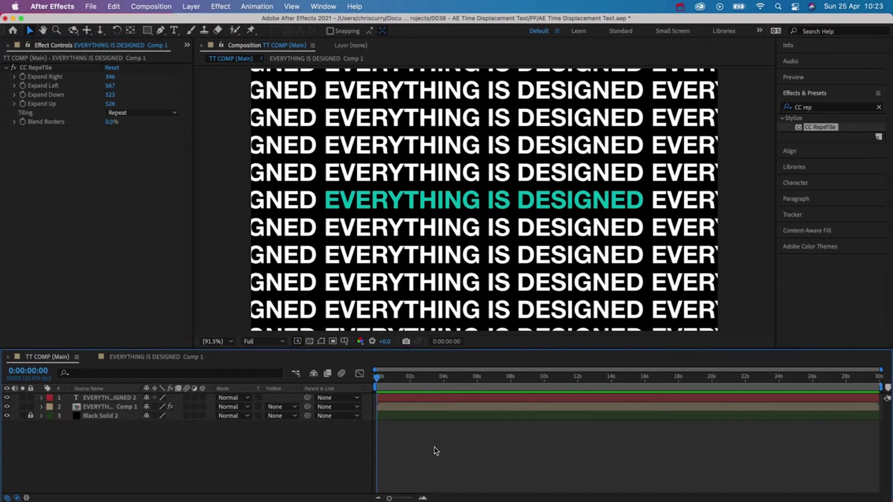
key(super+alt+shift+y)
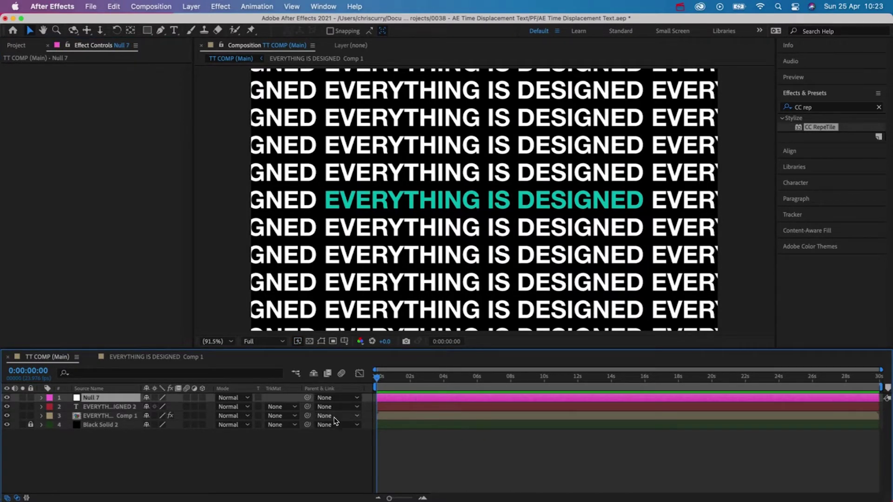
- Parent the teal text and tiled precomp to the null and rename it 'Text Controller'
click(138, 407)
shift+click(122, 415)
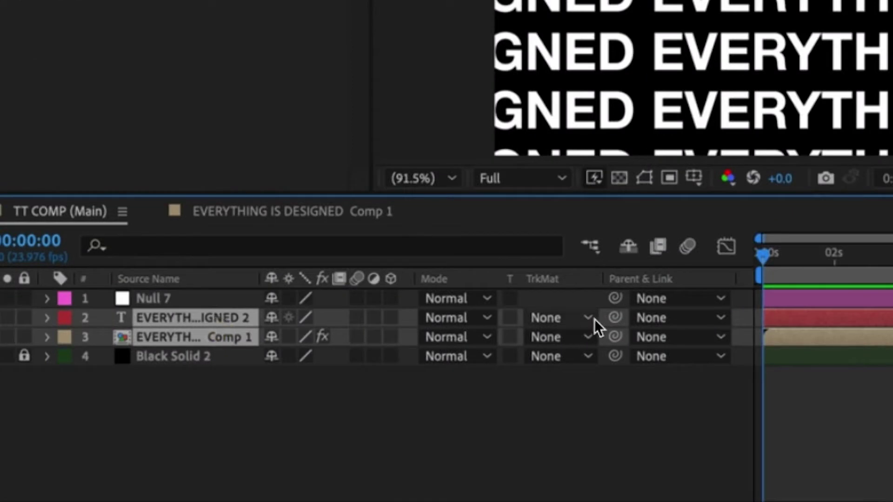
drag(307, 407, 198, 408)
drag(381, 312, 227, 299)
click(227, 300)
key(Return)
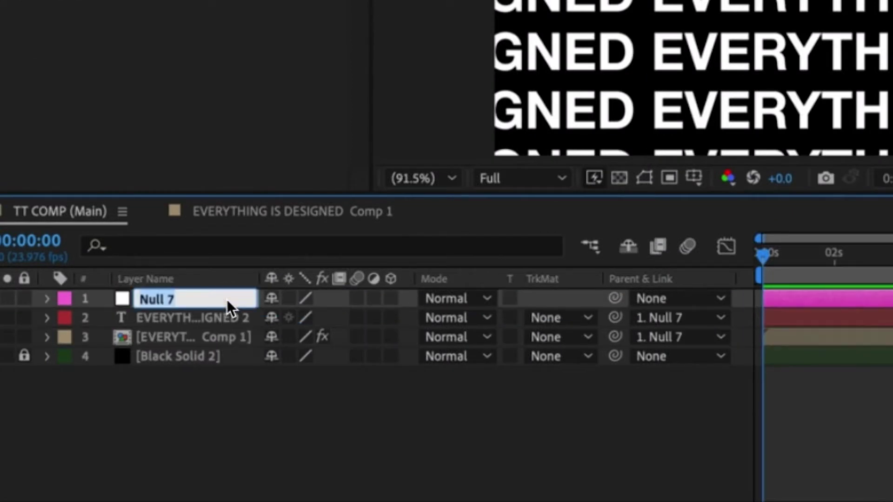
text(Text Contr)
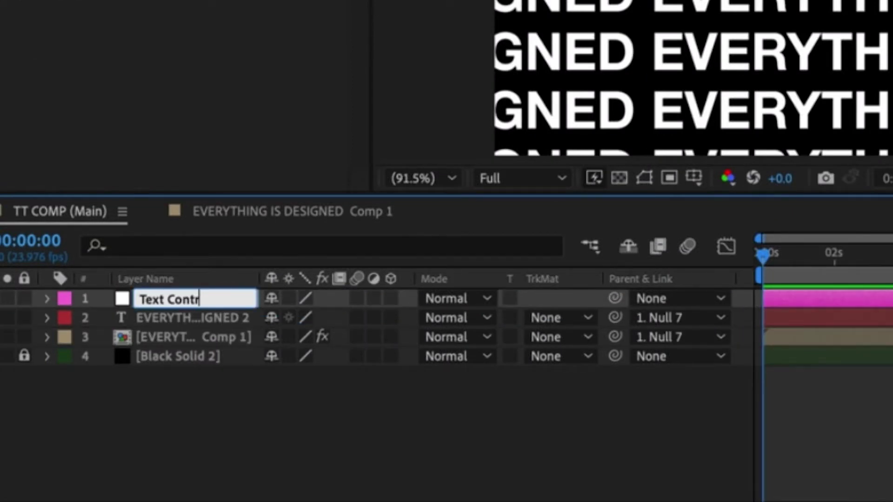
text(oller)
key(Return)
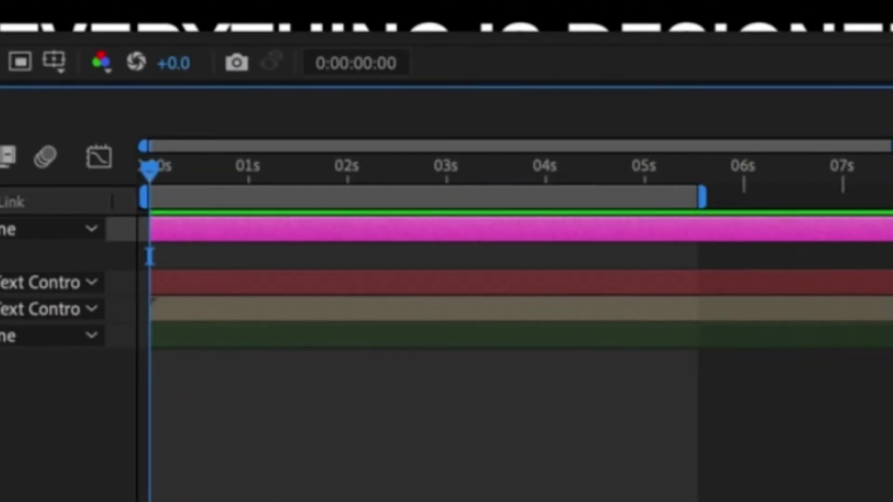
- Keyframe Text Controller's Y position at 222 and 71 so rows slide upward, then preview
key(space)
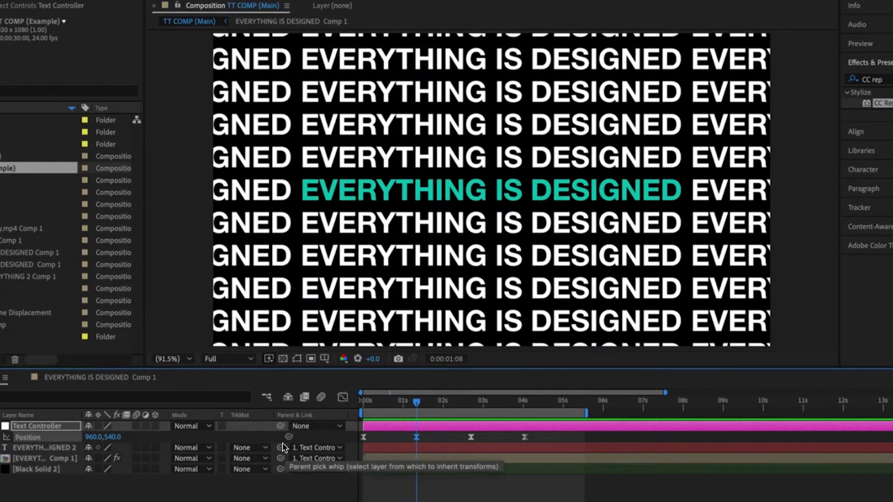
drag(113, 437, 359, 491)
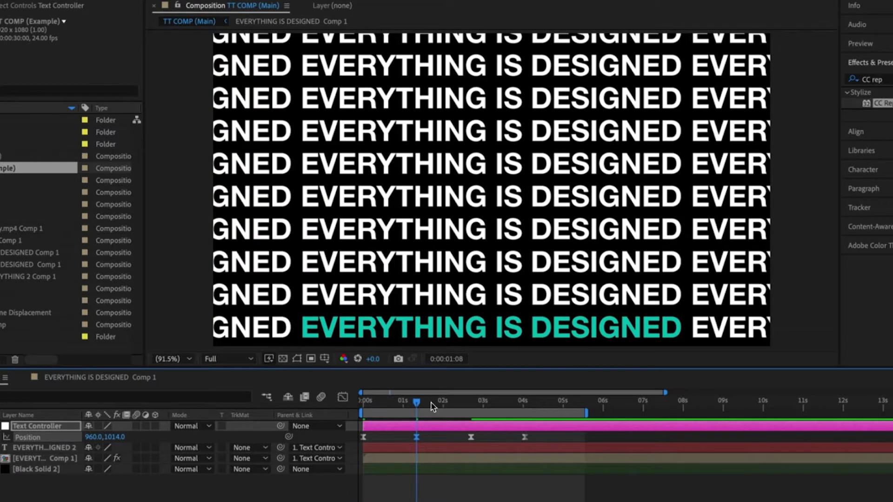
drag(416, 402, 471, 407)
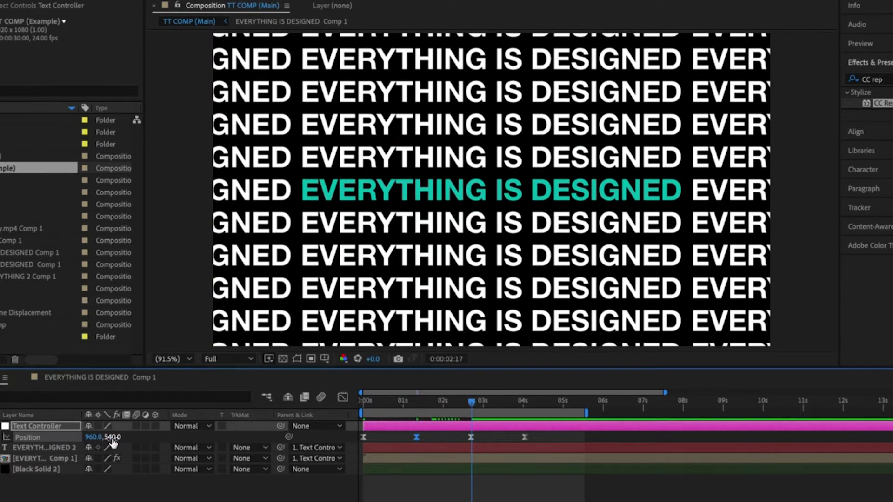
drag(112, 437, 14, 444)
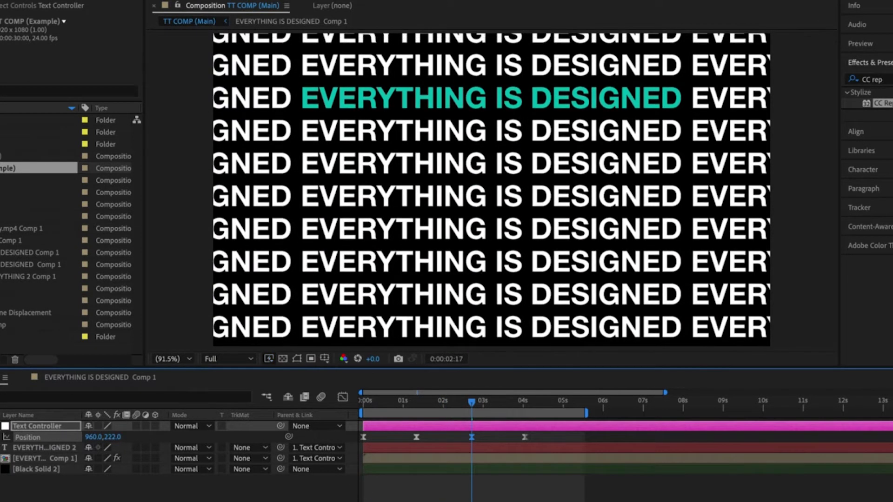
drag(104, 437, 22, 433)
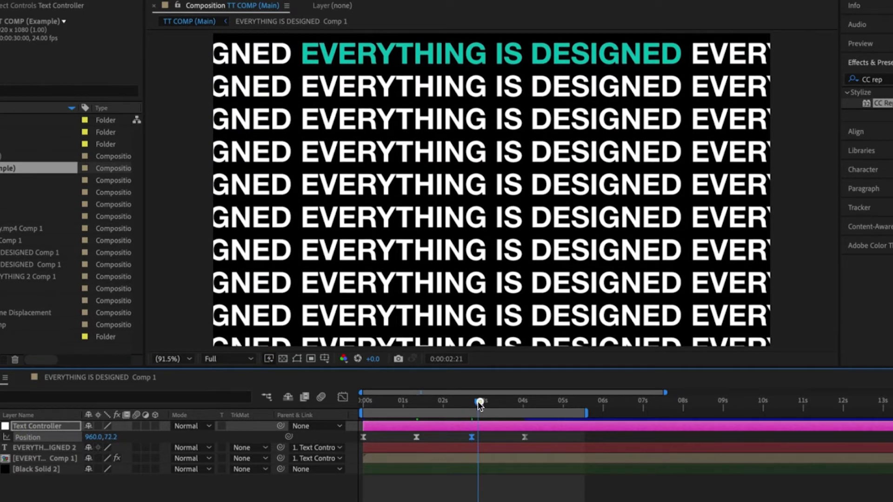
drag(480, 403, 363, 403)
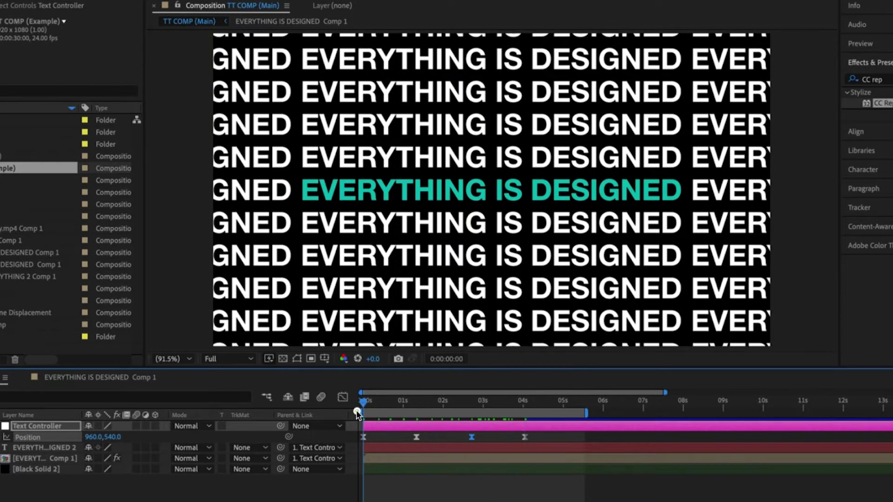
key(space)
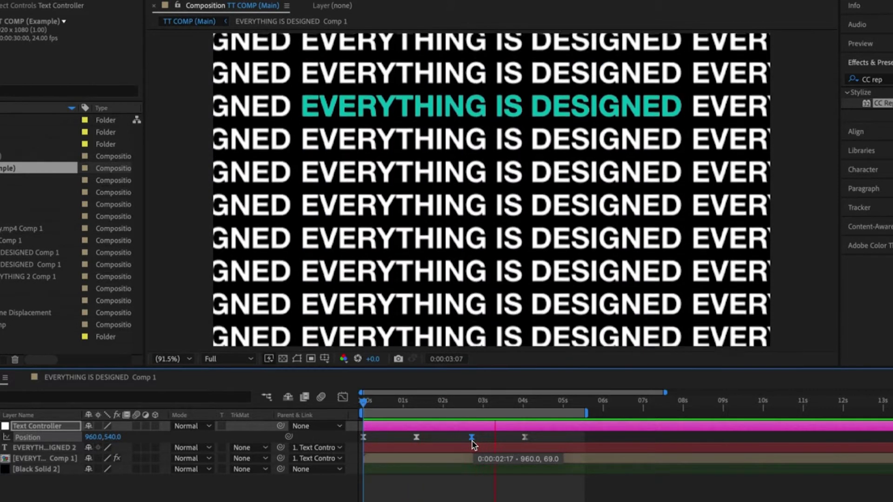
- Easy Ease the Position keyframes and drag their influence handles into sharp speed spikes
click(414, 421)
click(343, 397)
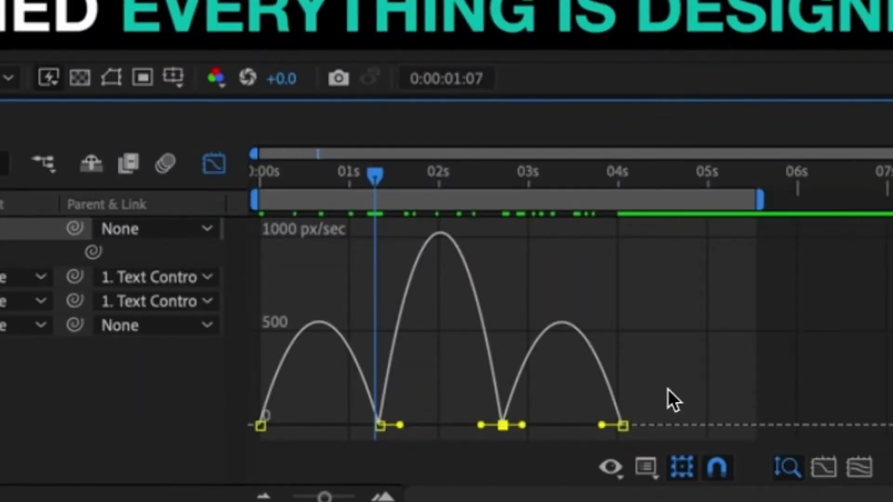
drag(668, 390, 149, 454)
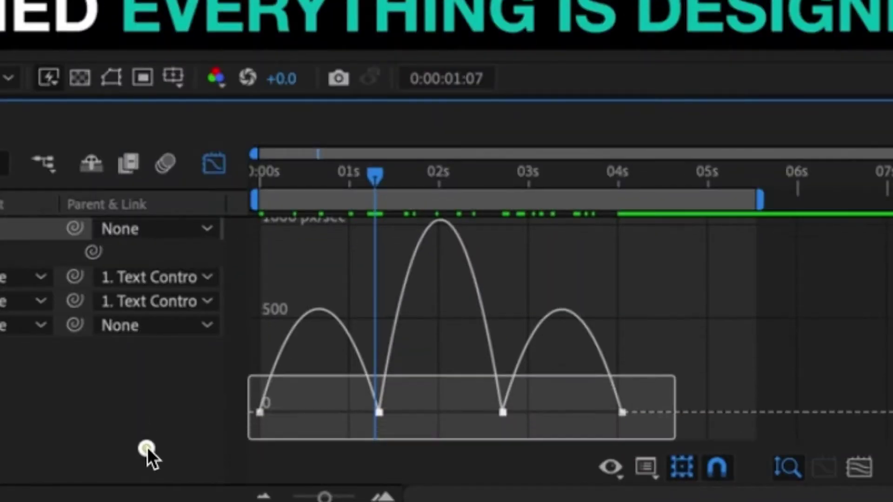
click(375, 425)
key(F9)
click(502, 425)
drag(400, 424, 423, 424)
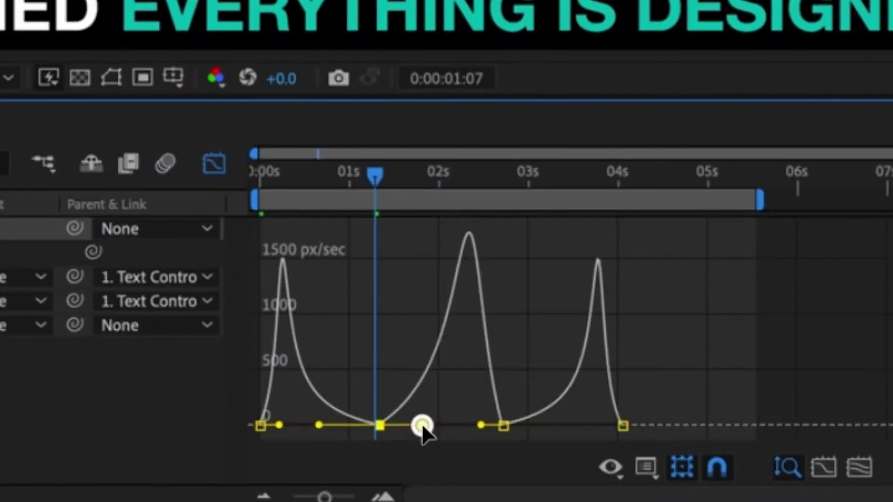
drag(480, 425, 447, 424)
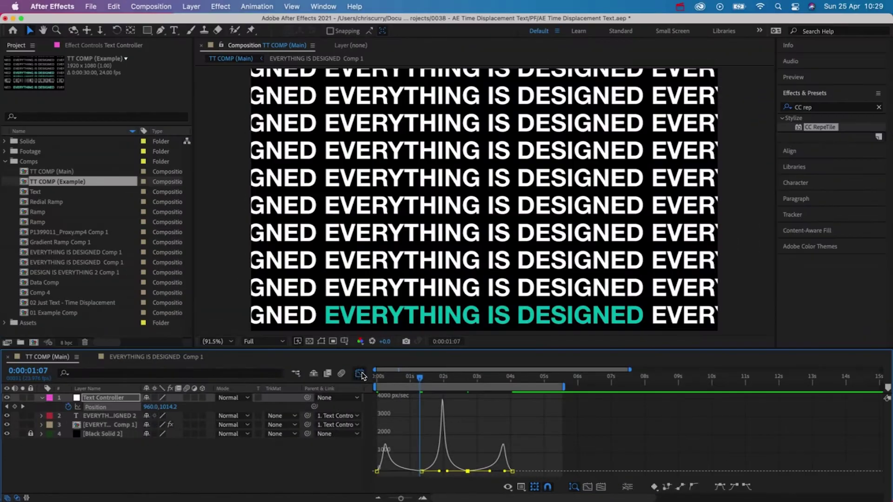
key(shift+F3)
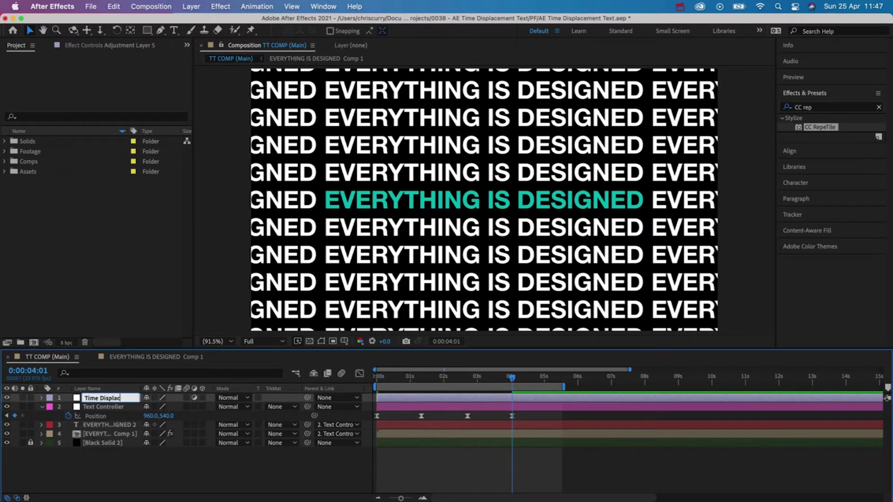
- Name the adjustment layer 'Time Displacement' and apply the Time Displacement effect to it
key(Return)
click(822, 107)
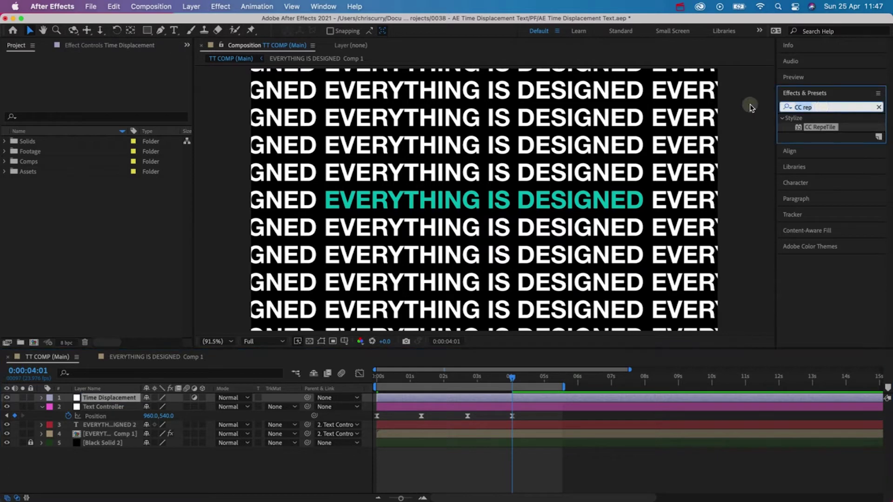
text(time dis)
drag(829, 127, 503, 401)
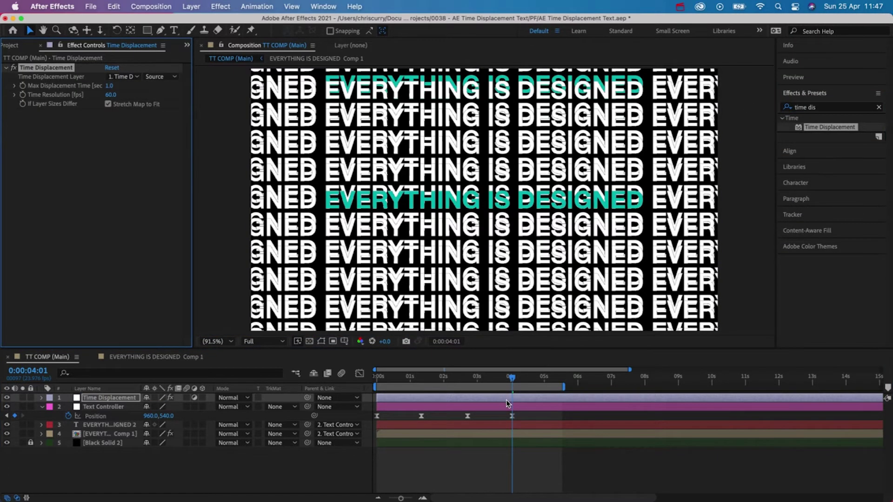
key(super+y)
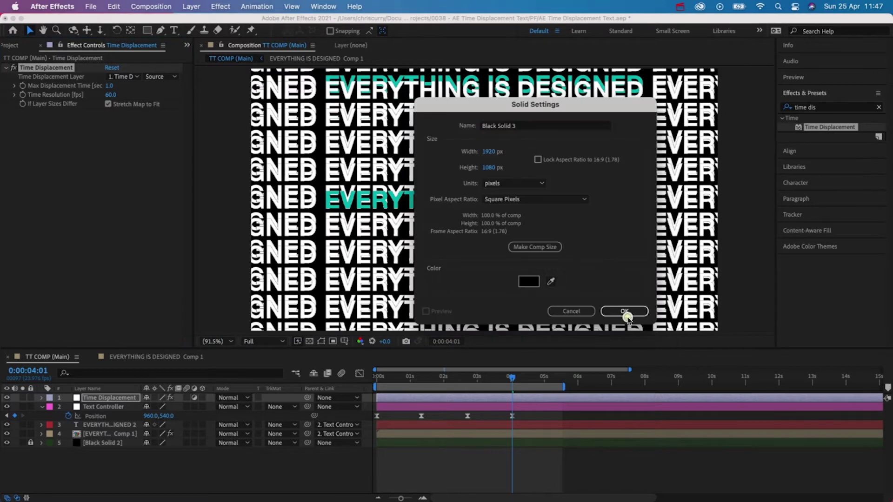
- Create Black Solid 3 and fill it with a black-to-white vertical Gradient Ramp
click(625, 310)
click(878, 107)
click(818, 107)
text(Gradient Ramp)
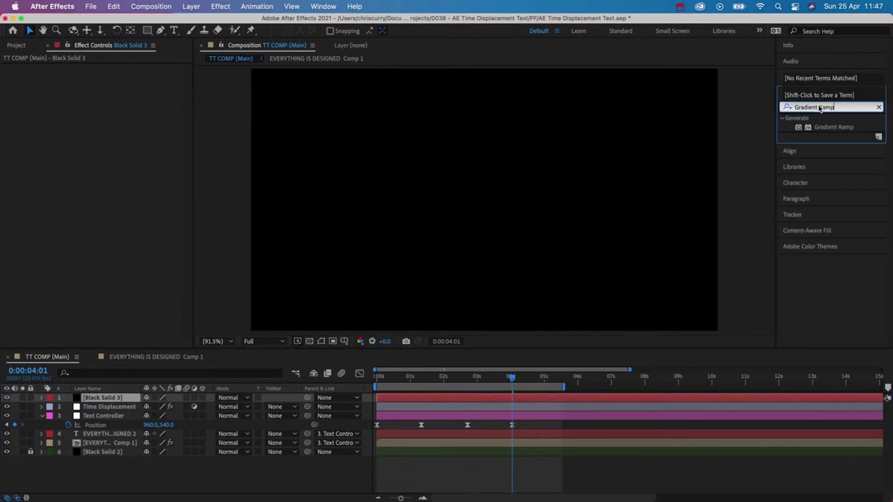
drag(821, 123, 620, 191)
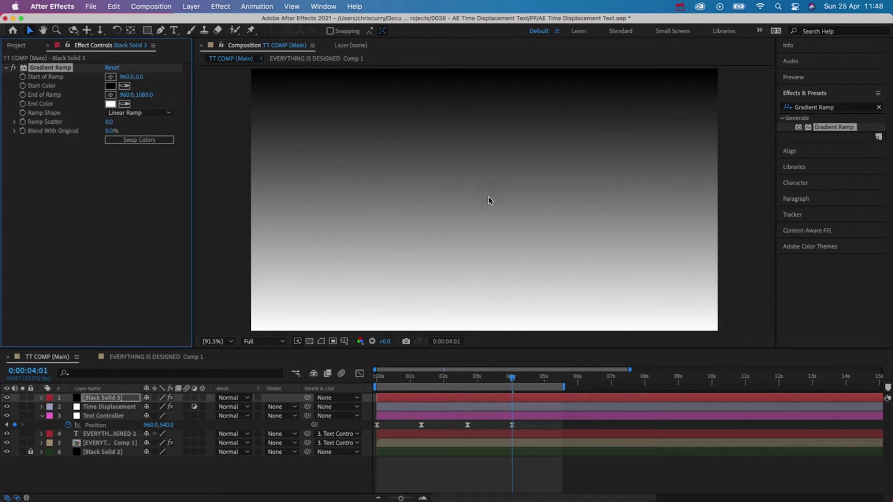
click(484, 396)
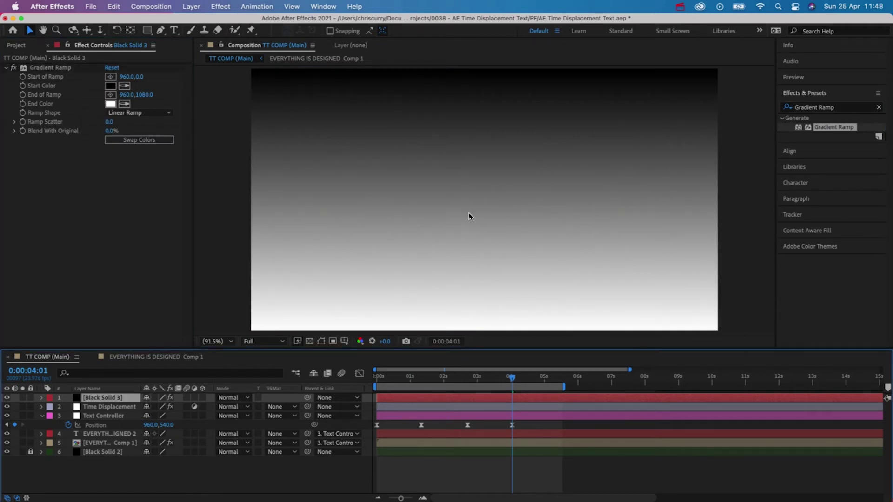
- Precompose the solid as 'Gradient Ramp' with all attributes moved, then hide that layer
key(super+shift+c)
text(Gradient Ramp)
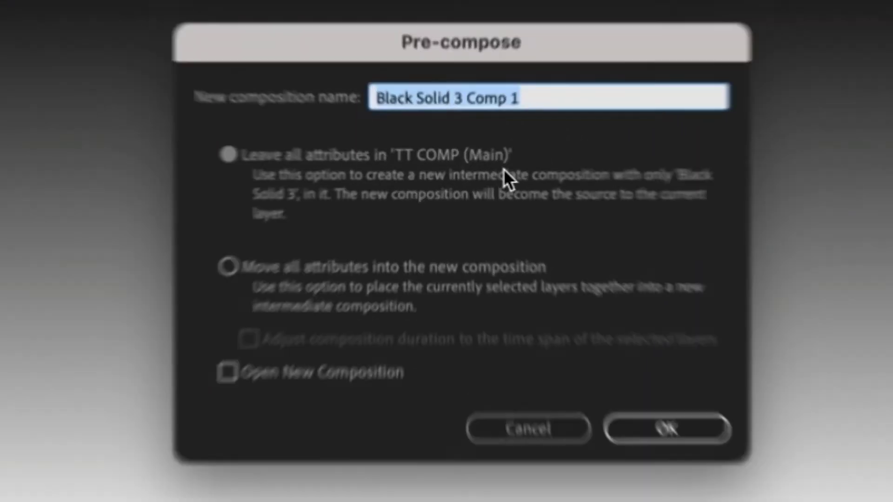
click(224, 266)
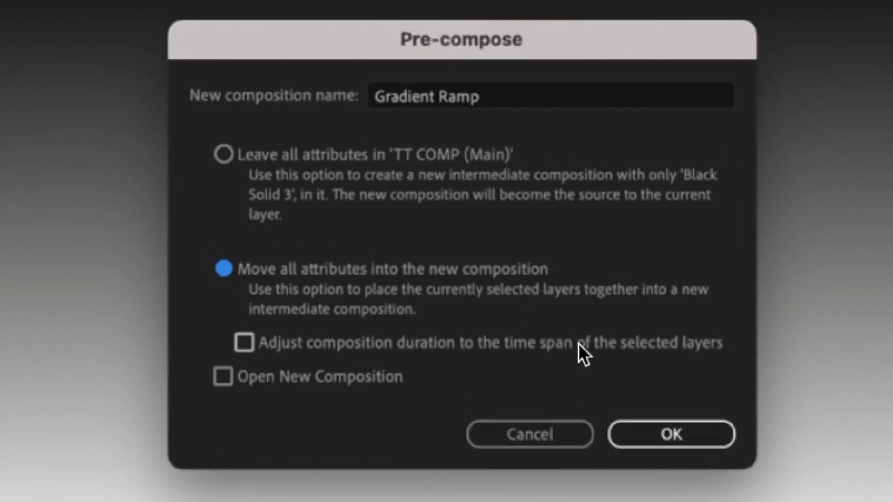
click(671, 434)
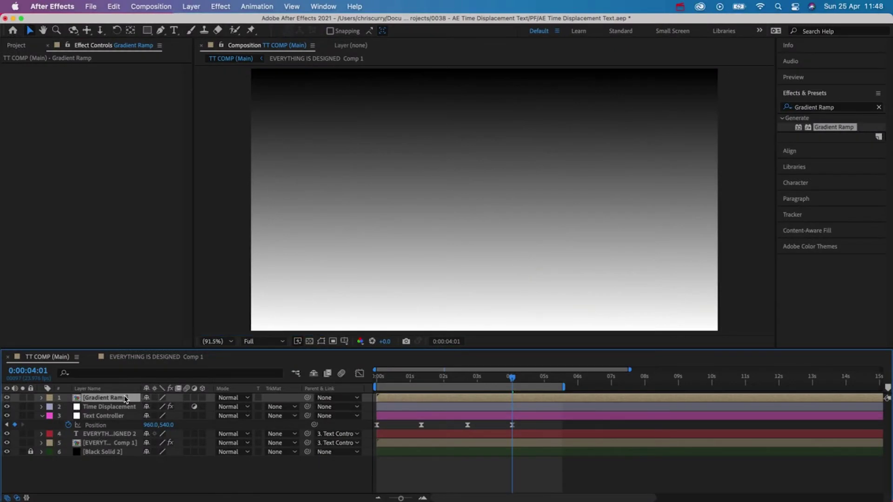
click(7, 398)
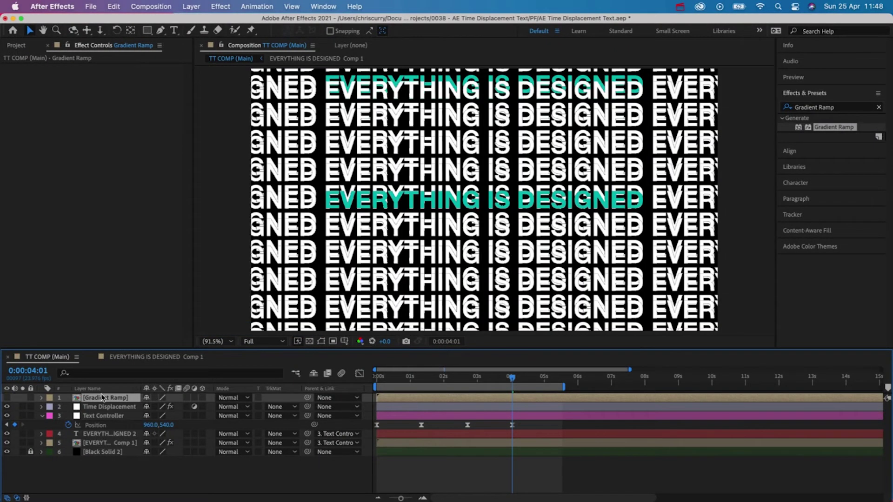
click(114, 407)
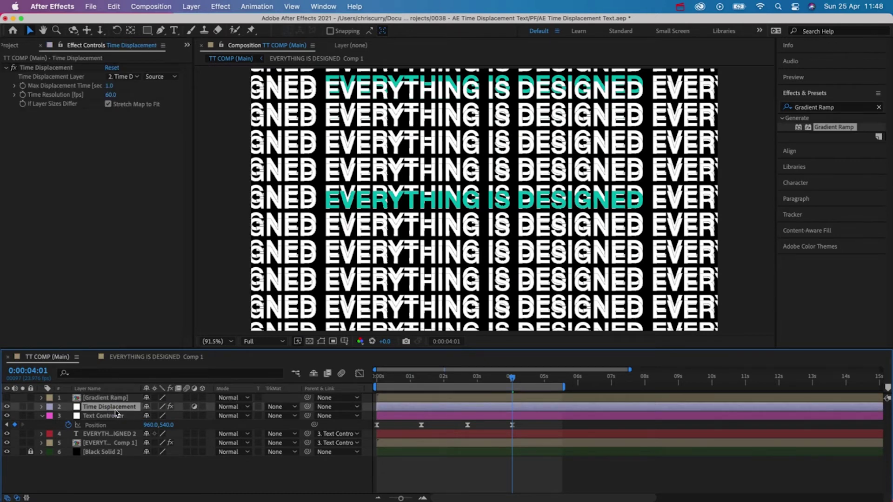
- Set the displacement map layer to Gradient Ramp and preview the warp from the start
click(135, 78)
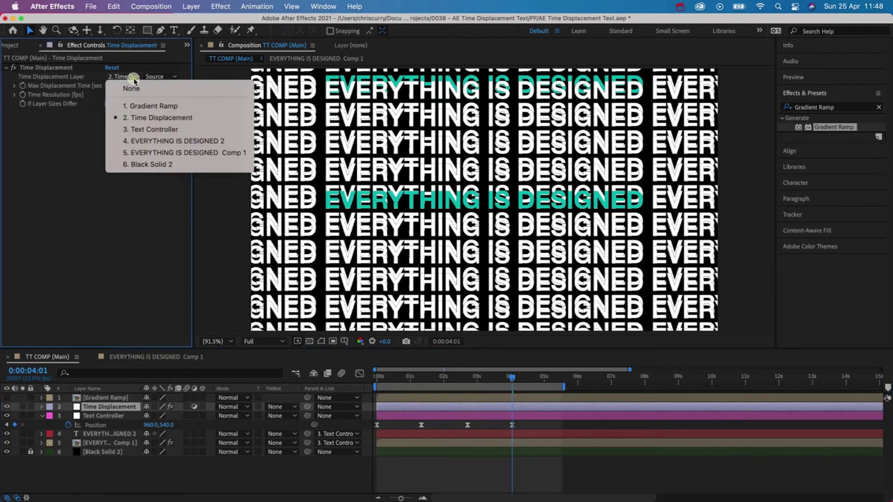
click(142, 105)
click(424, 377)
key(space)
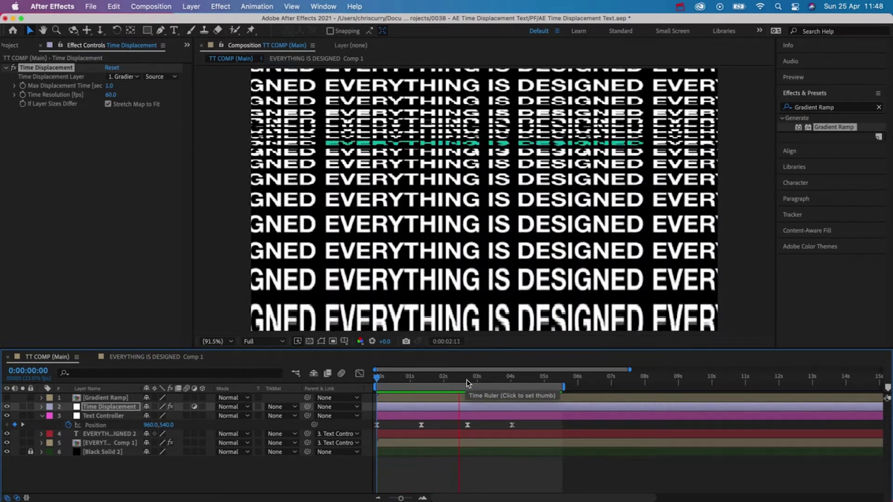
click(467, 380)
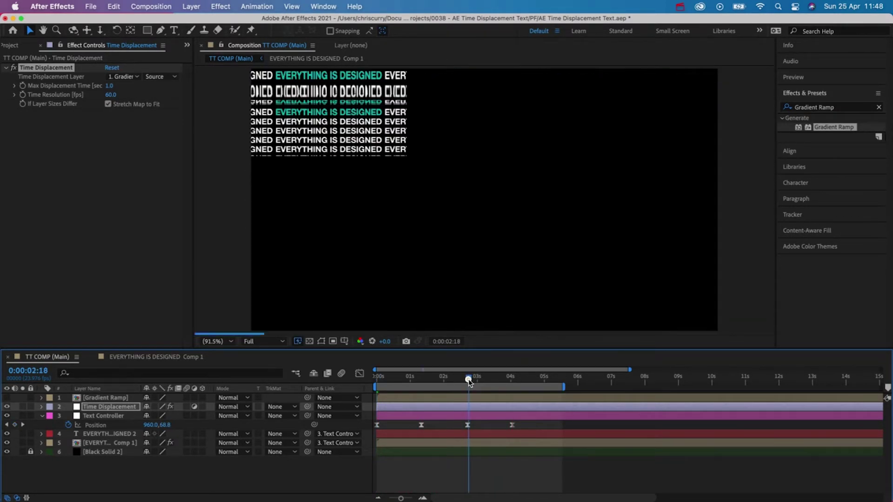
- Make Black Solid 3's gradient in the Gradient Ramp precomp a Radial Ramp, then return to TT COMP (Main)
double_click(469, 397)
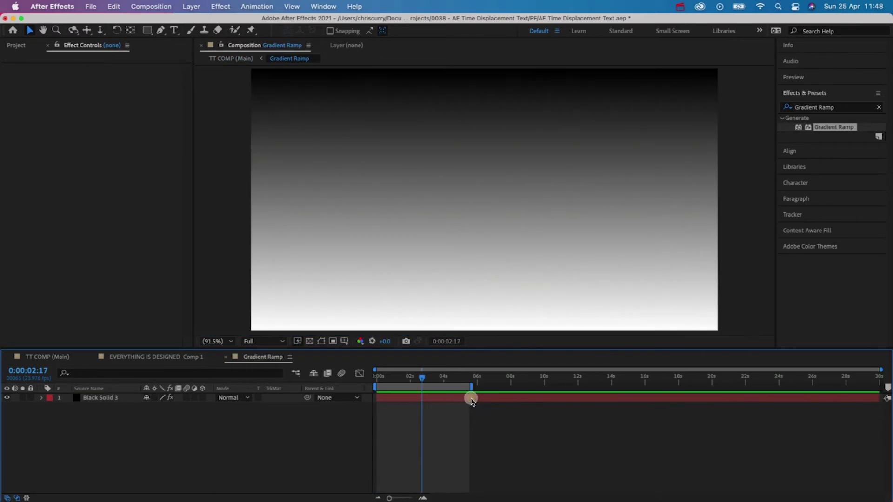
click(404, 398)
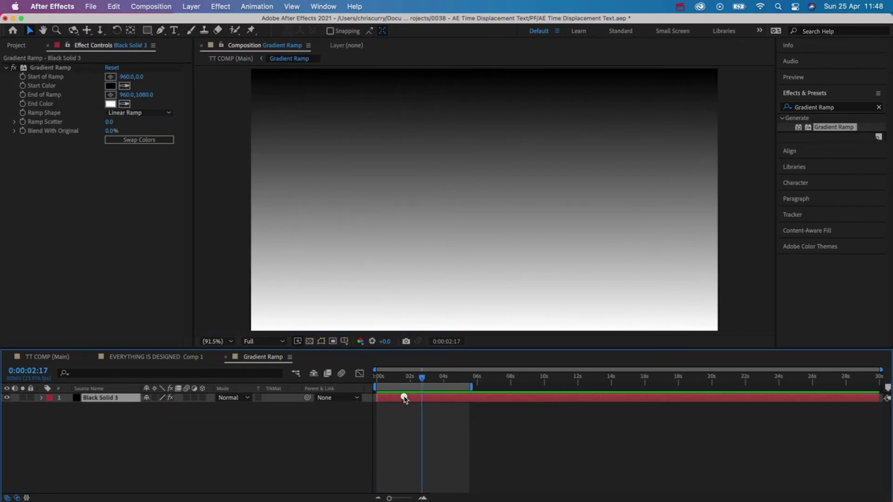
click(139, 116)
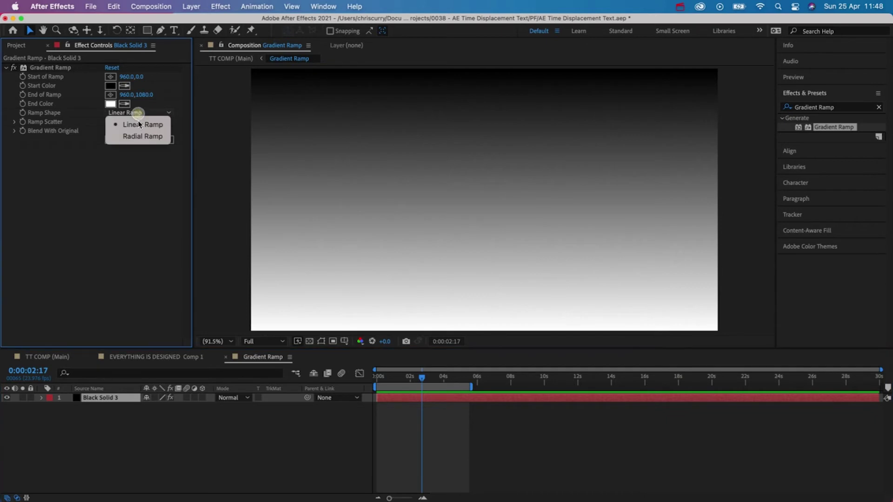
click(140, 136)
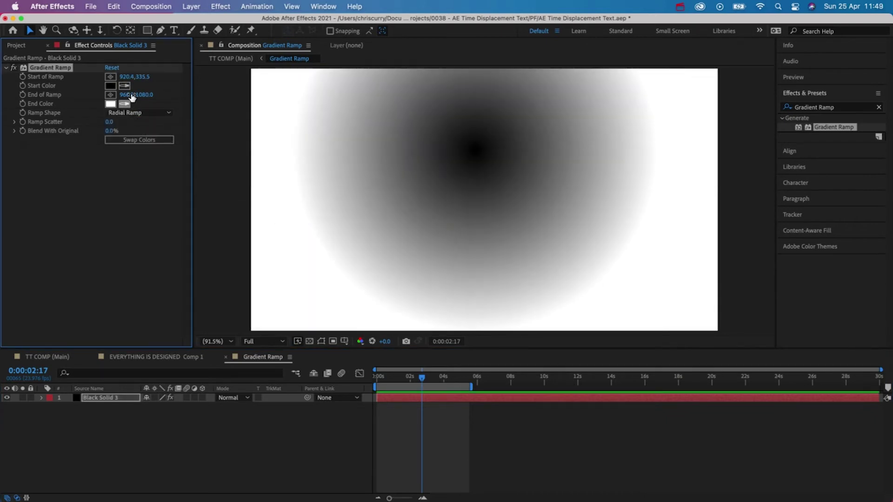
click(47, 356)
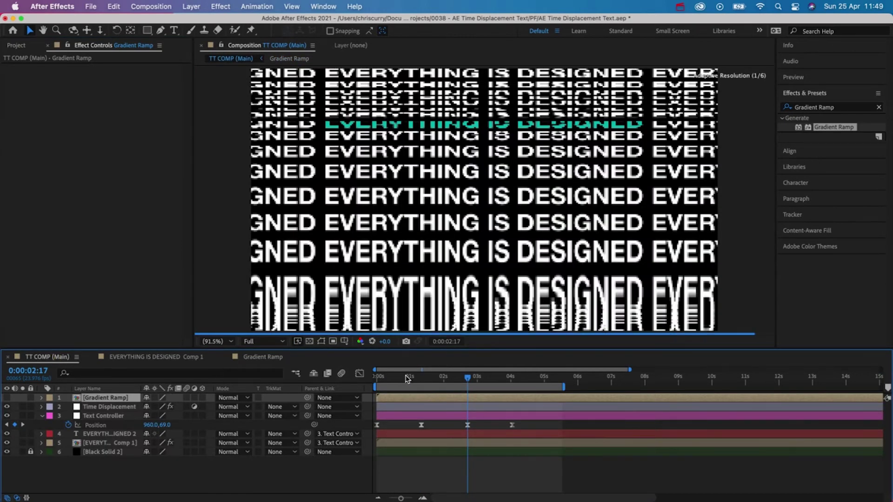
- Rewind to the start of the timeline and preview the radially warped text wall
drag(404, 378, 375, 378)
key(space)
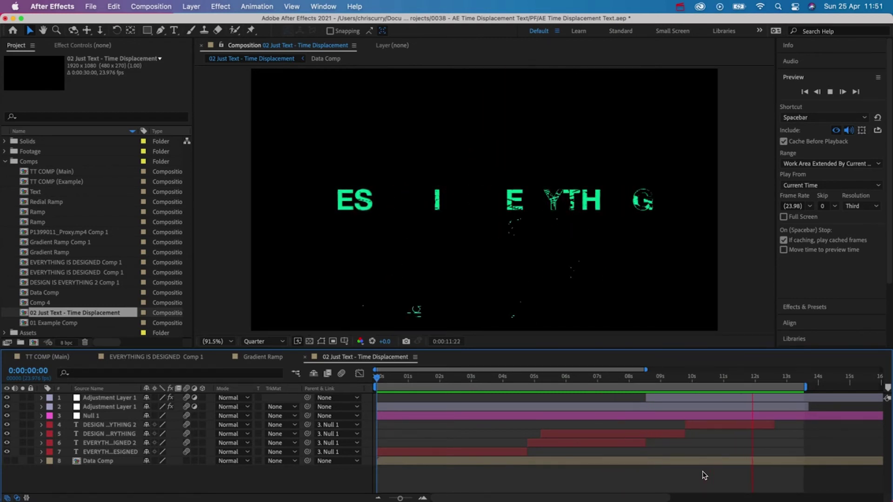
- Turn off Cache Before Playback in the Preview panel
click(783, 141)
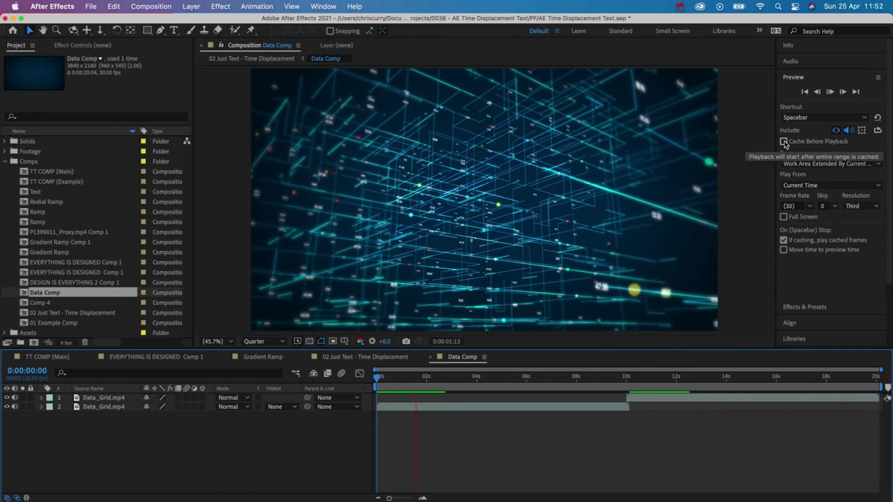